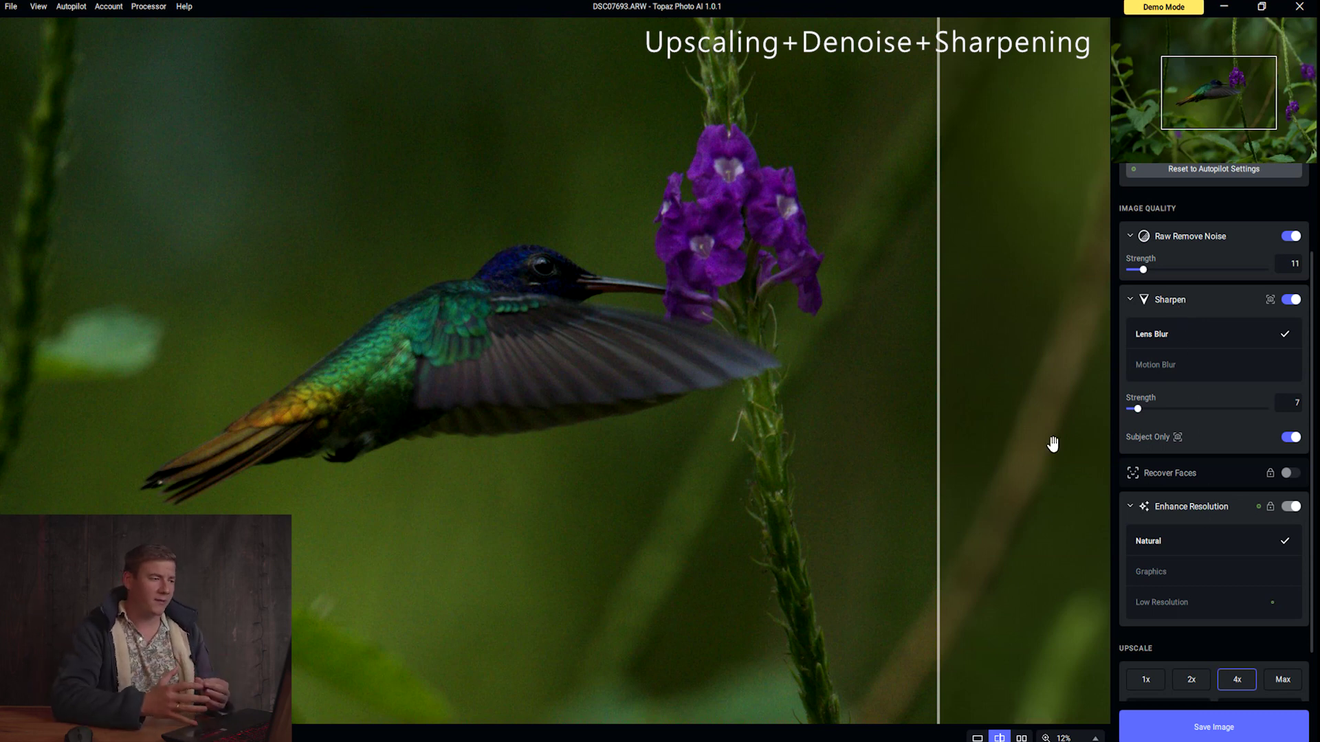
Step: Move the split divider to show most of the processed hummingbird, then zoom in to inspect it
left_click_drag(944, 387, 360, 450)
scroll(465, 452, "up", 5)
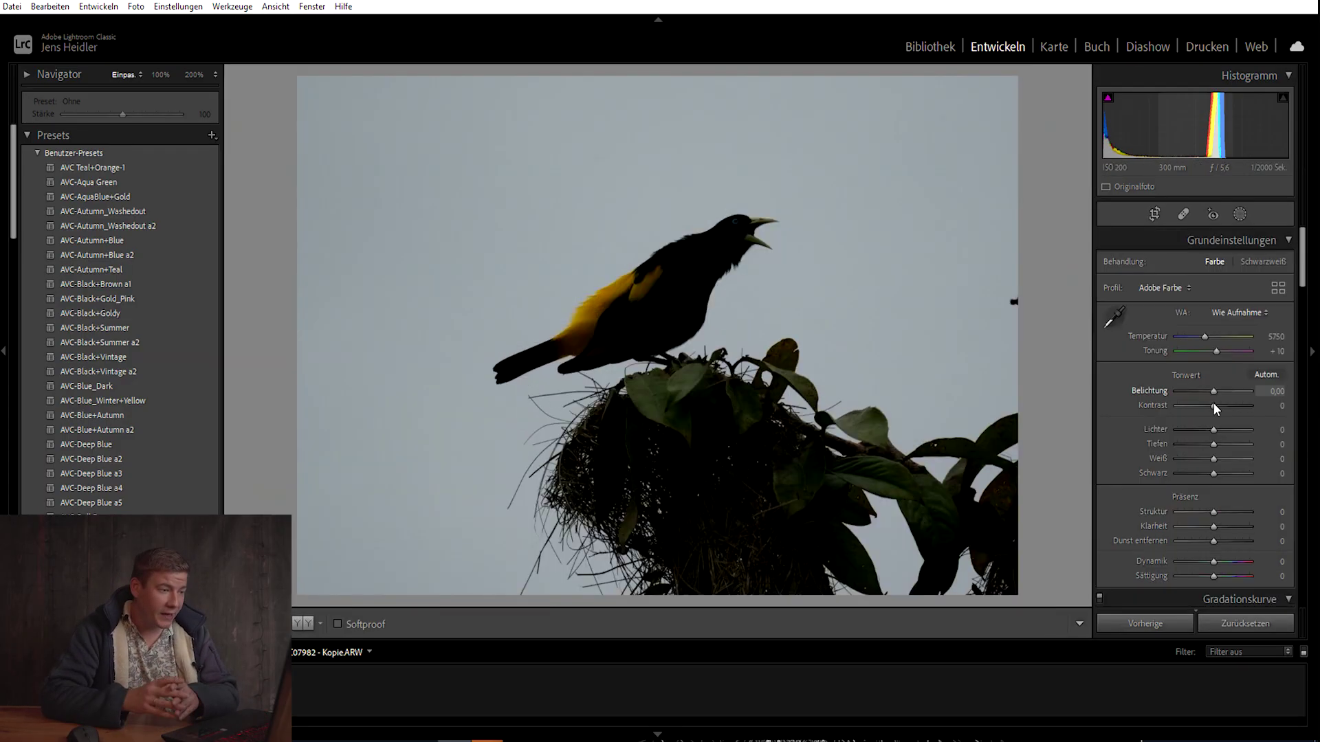
Step: Raise the shadows to +53 and tighten the straightened crop around the bird on its nest
left_click_drag(1214, 444, 1231, 445)
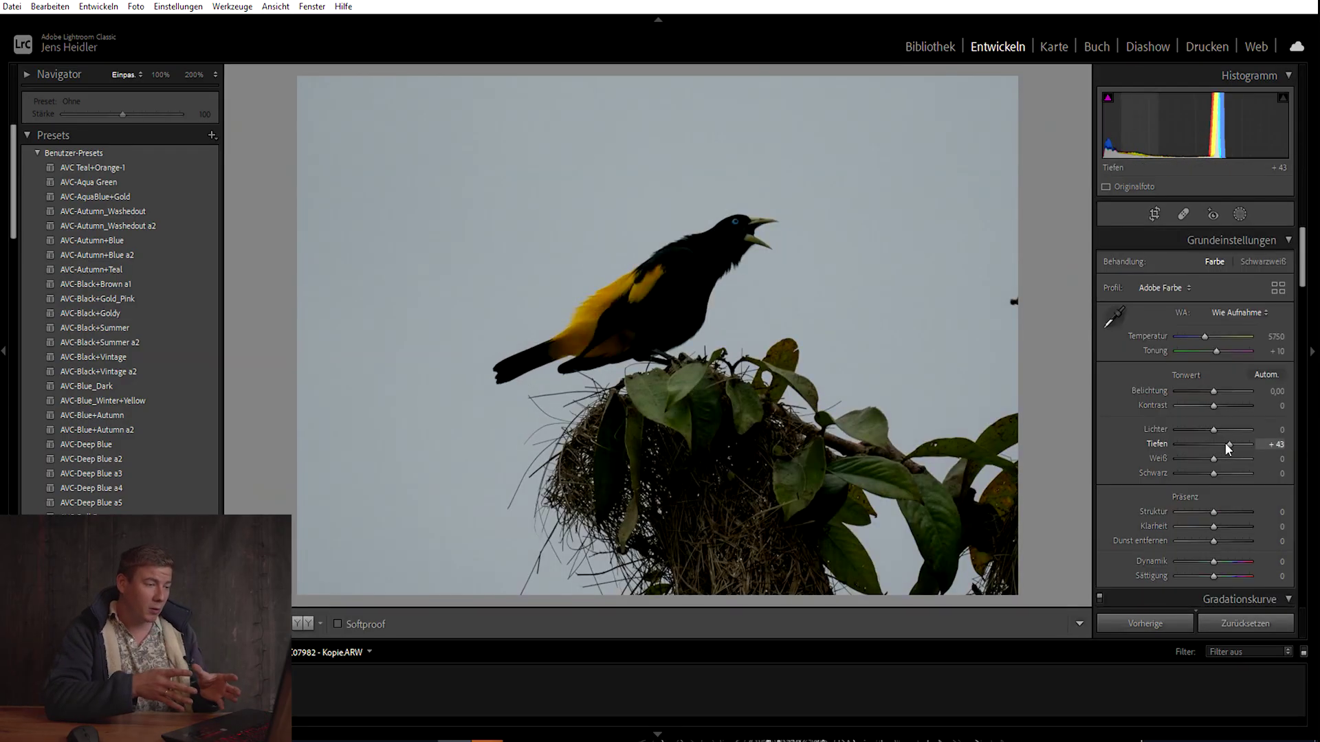
left_click(734, 263)
left_click(899, 345)
key("r")
left_click_drag(435, 173, 506, 197)
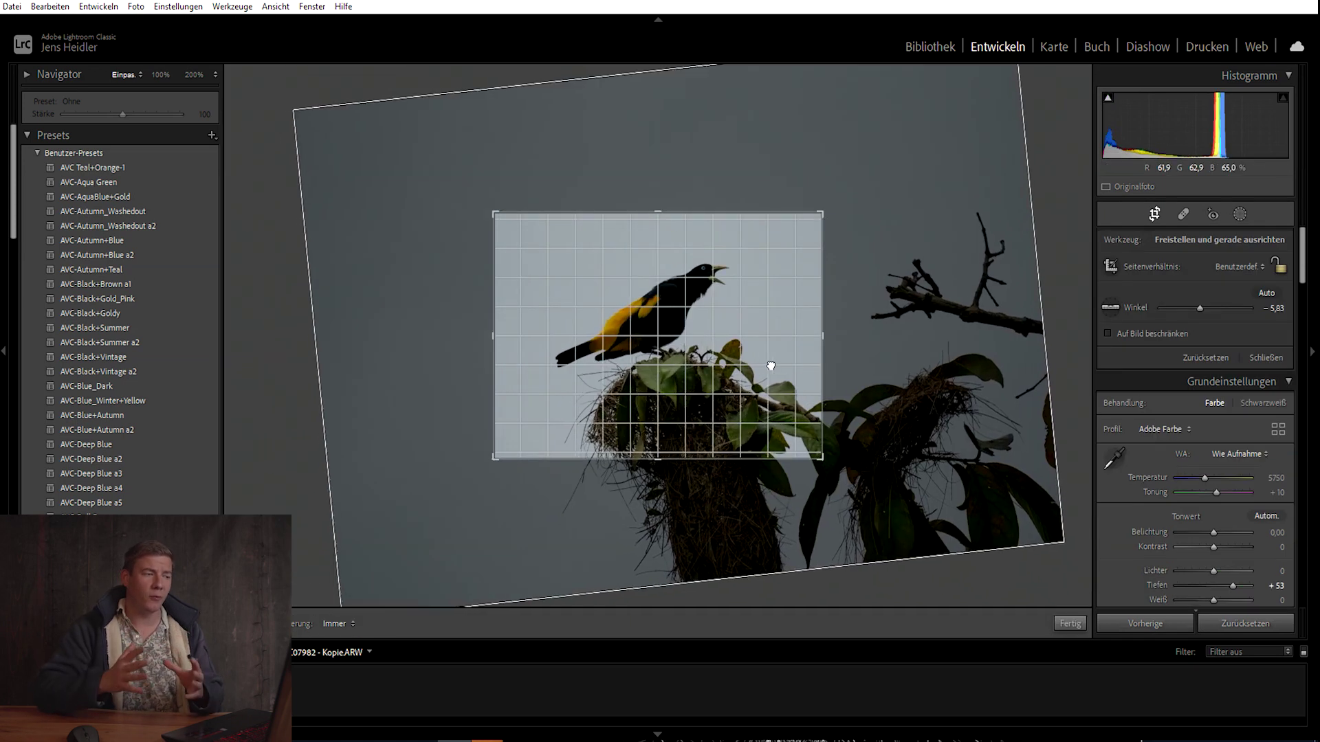
key("Return")
Step: Send the cropped bird photo to Topaz Photo AI via Bearbeiten in
right_click(21, 687)
mouse_move(158, 338)
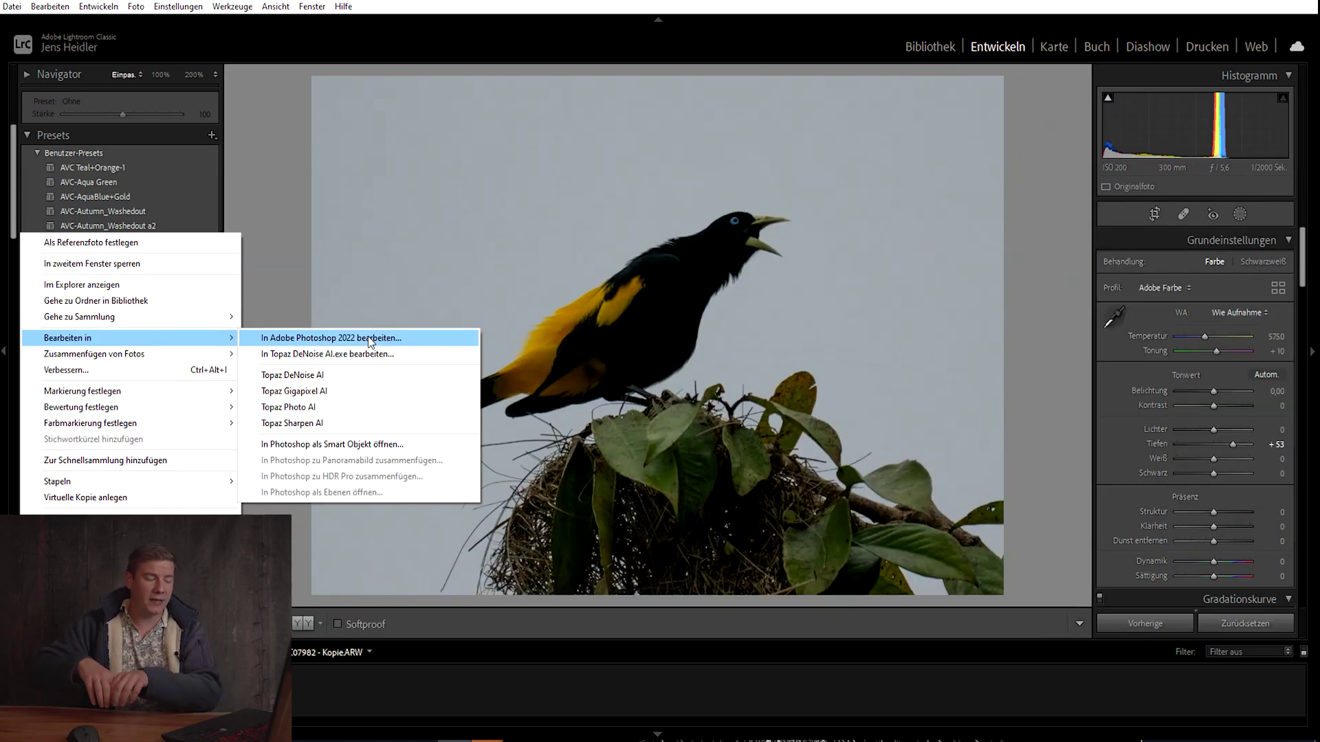
left_click(356, 407)
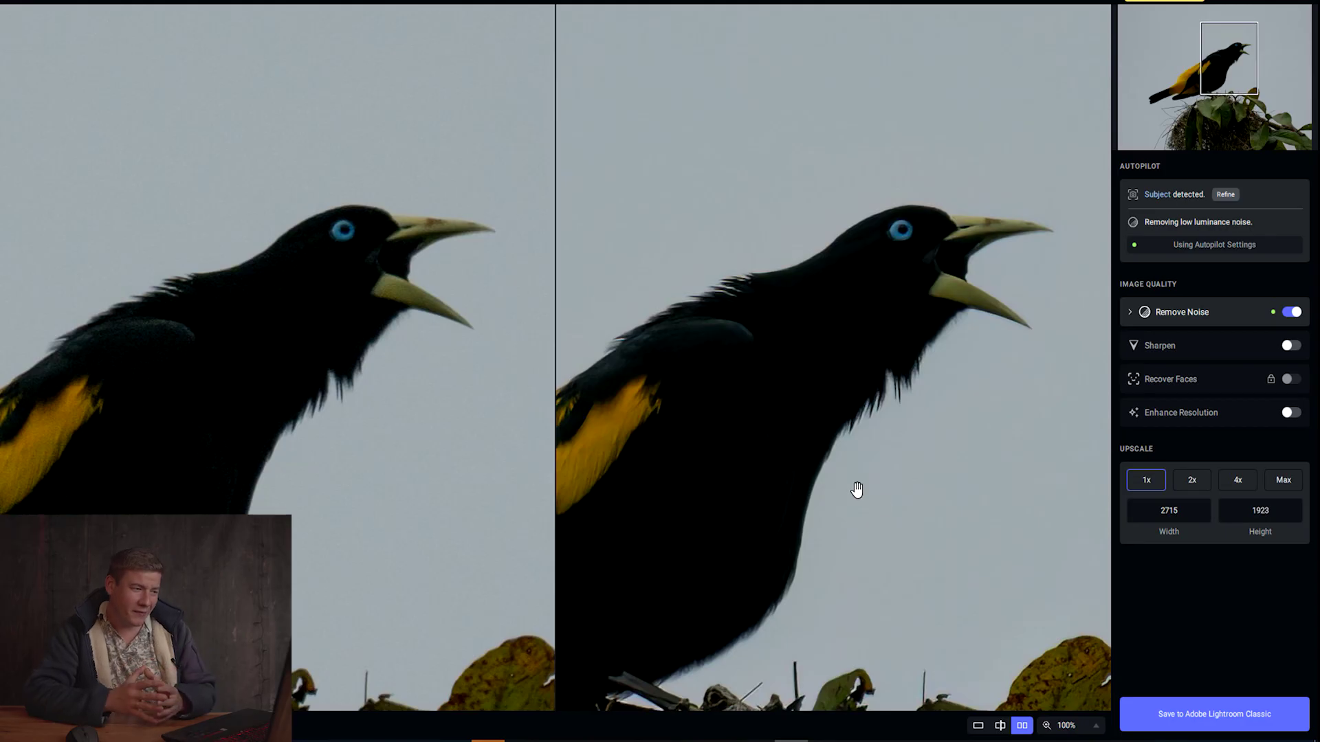
Step: Zoom both views to 200% and bring the bird's head into view
left_click(1097, 726)
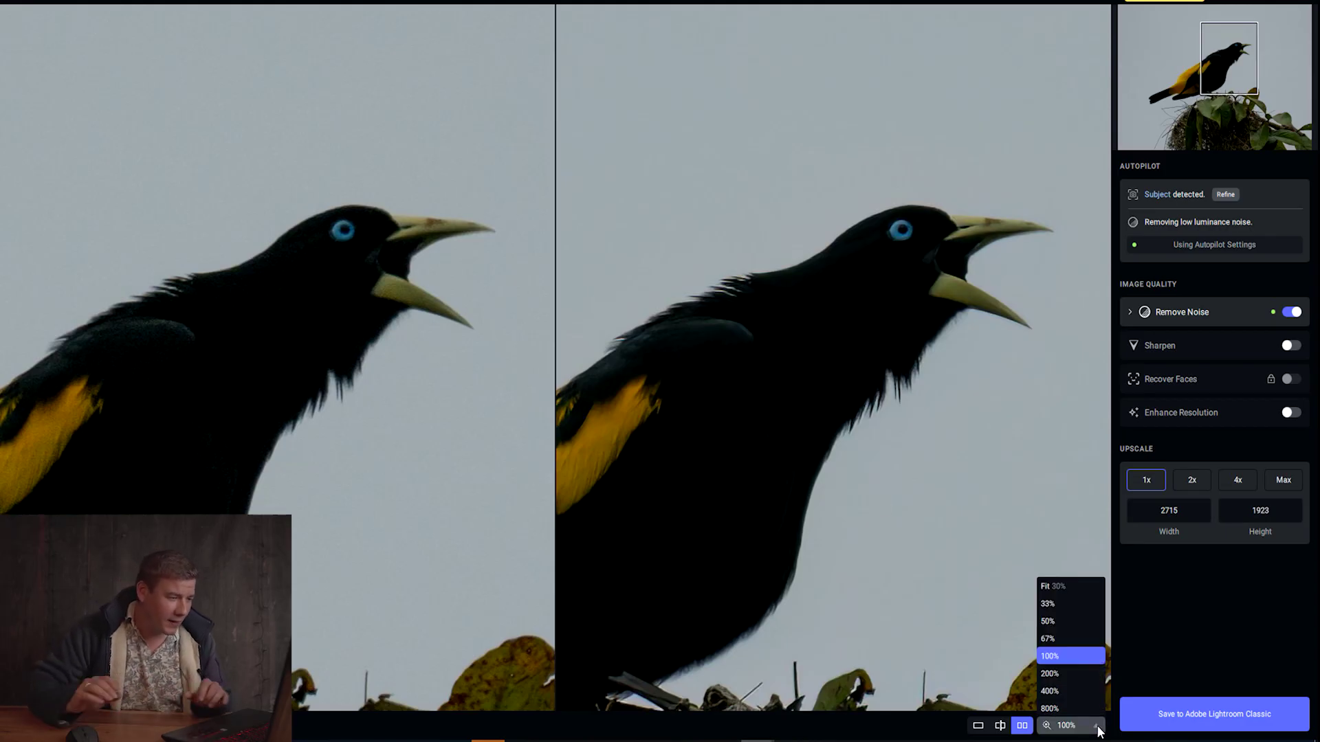
left_click(1063, 673)
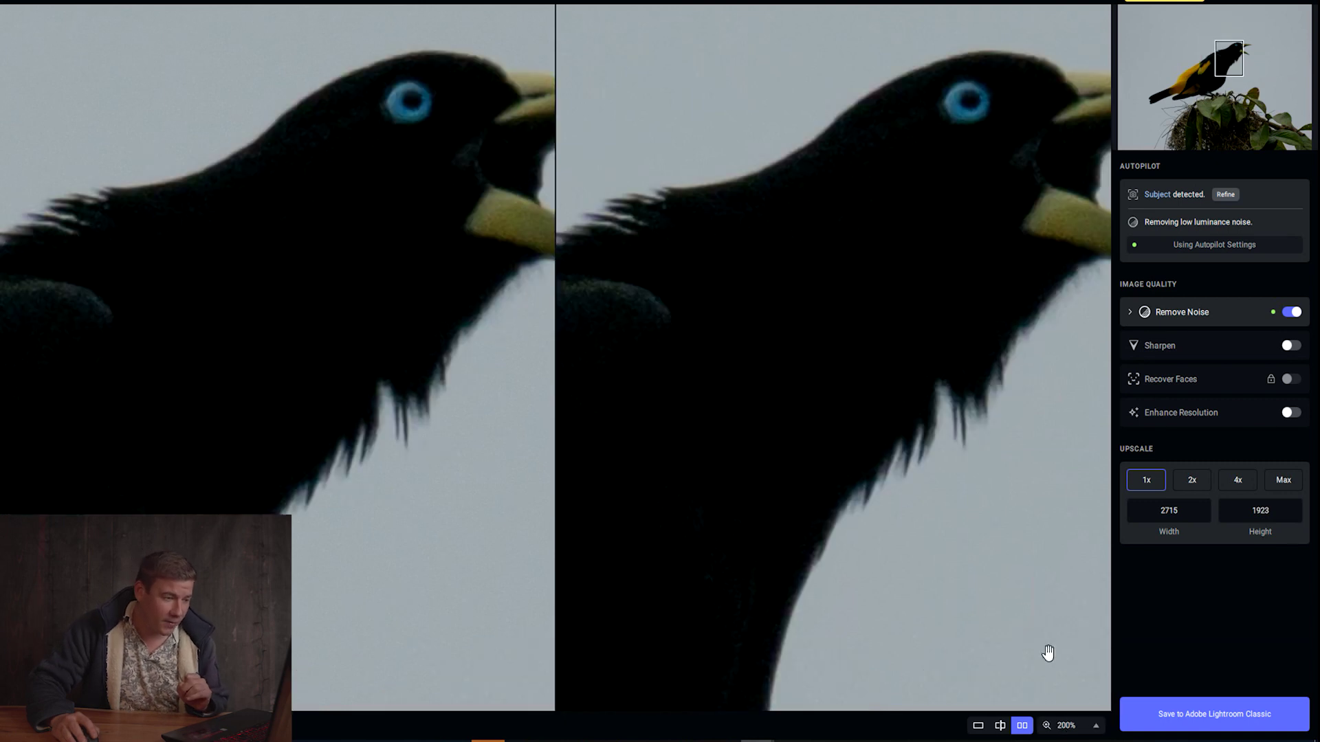
left_click_drag(839, 432, 745, 463)
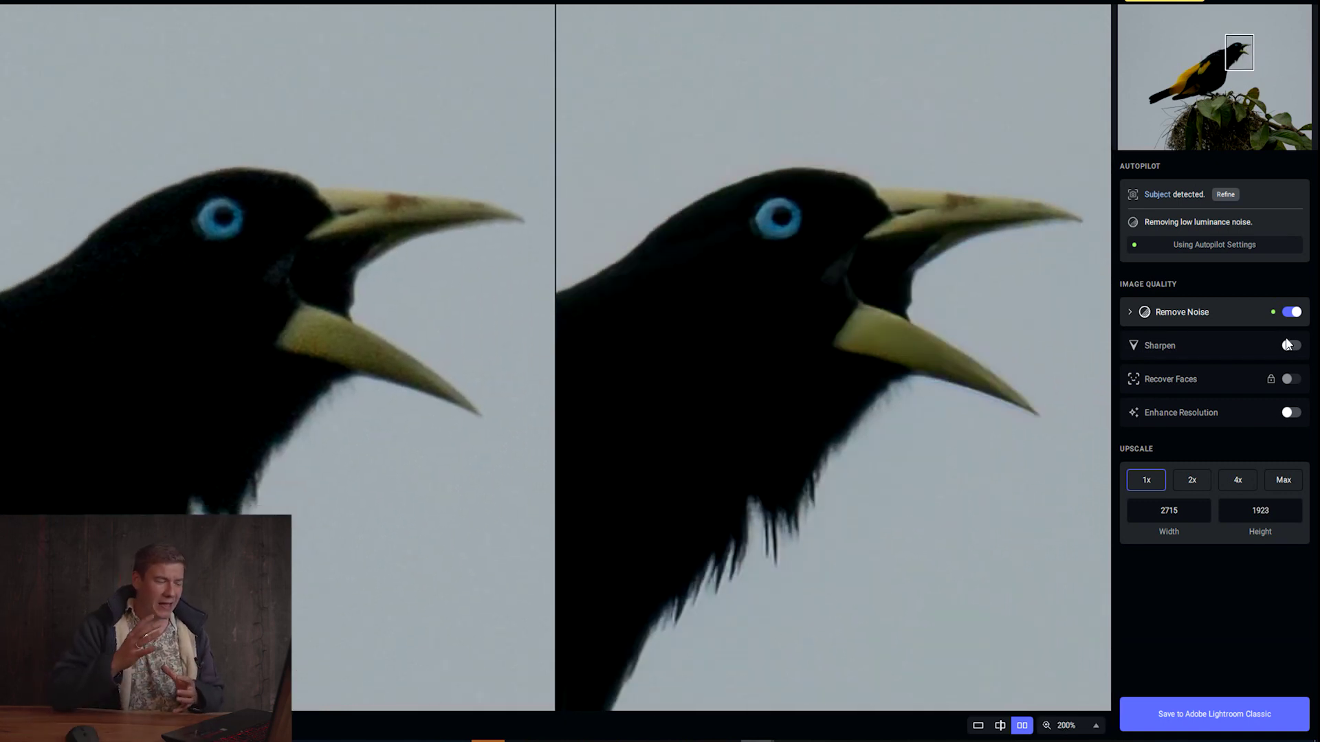
Step: Enable Lens Blur sharpening at strength 10 on the bird, after briefly trying Motion Blur
left_click(1291, 346)
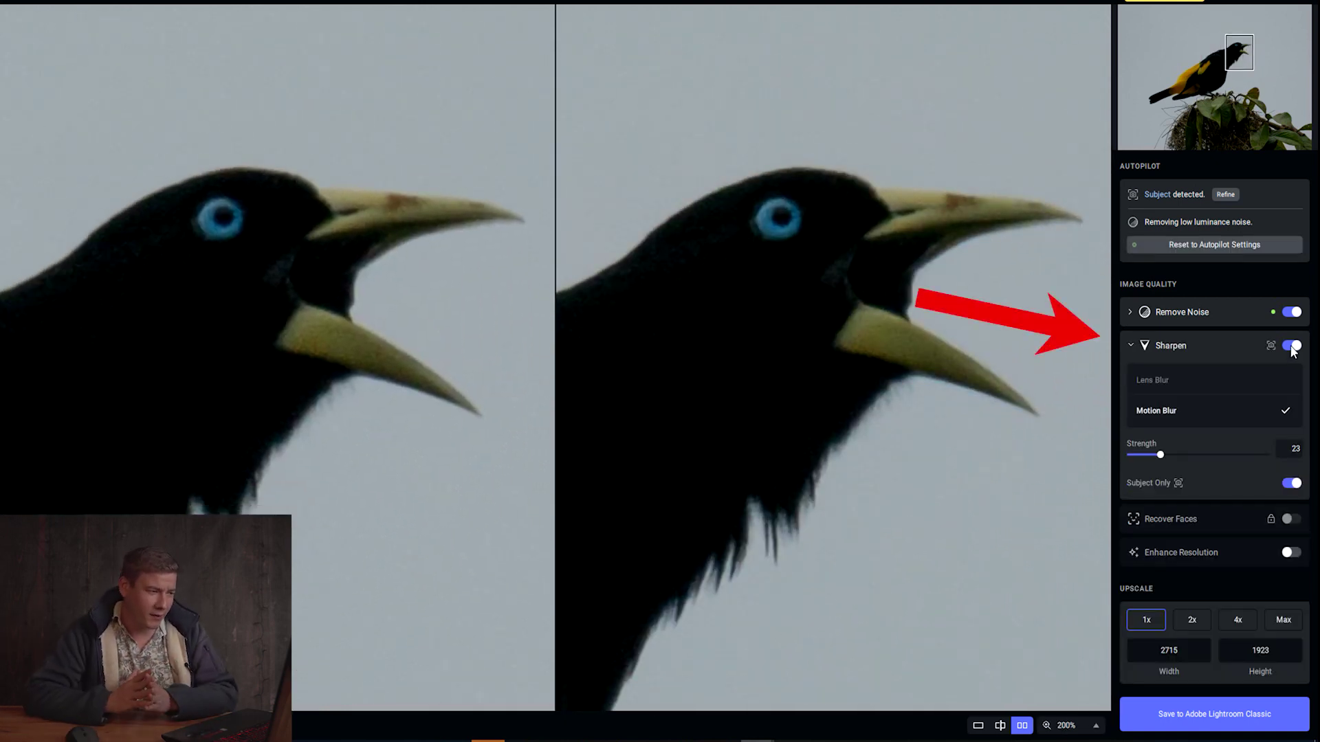
left_click(1166, 381)
left_click(1168, 414)
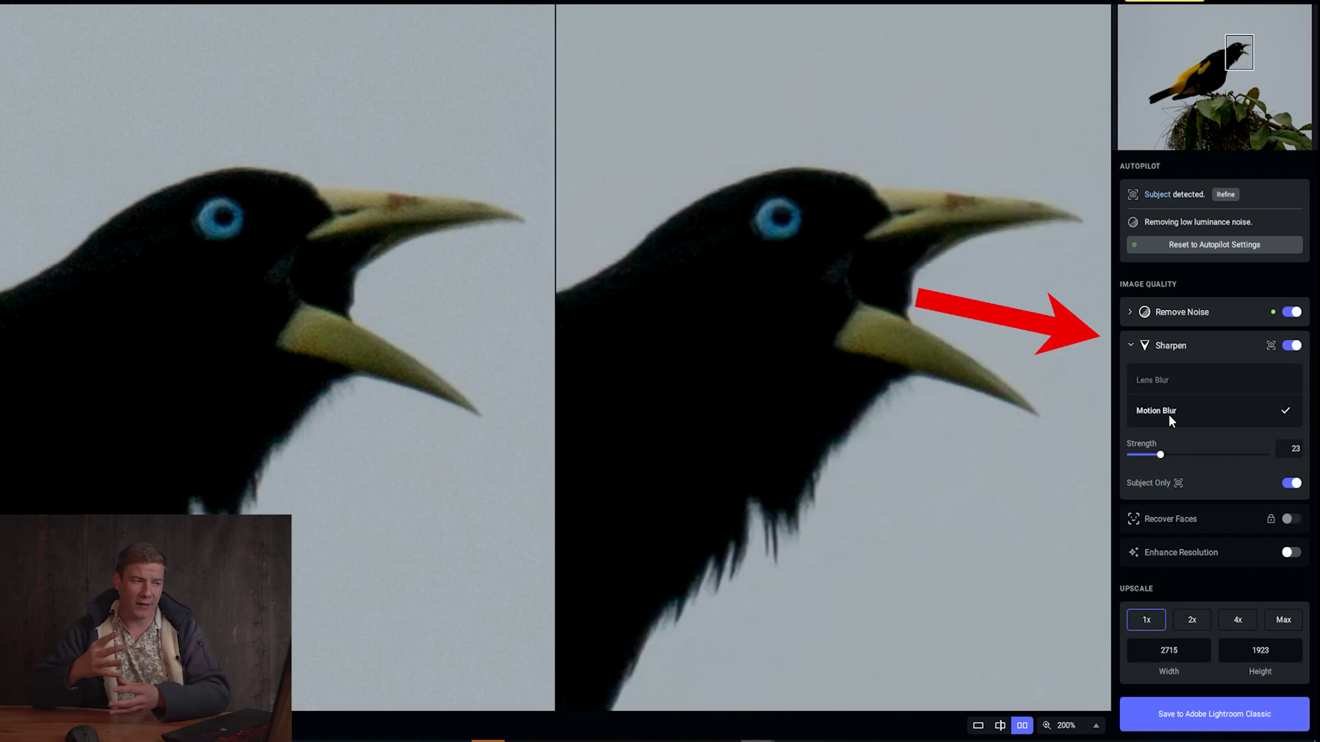
left_click(1168, 382)
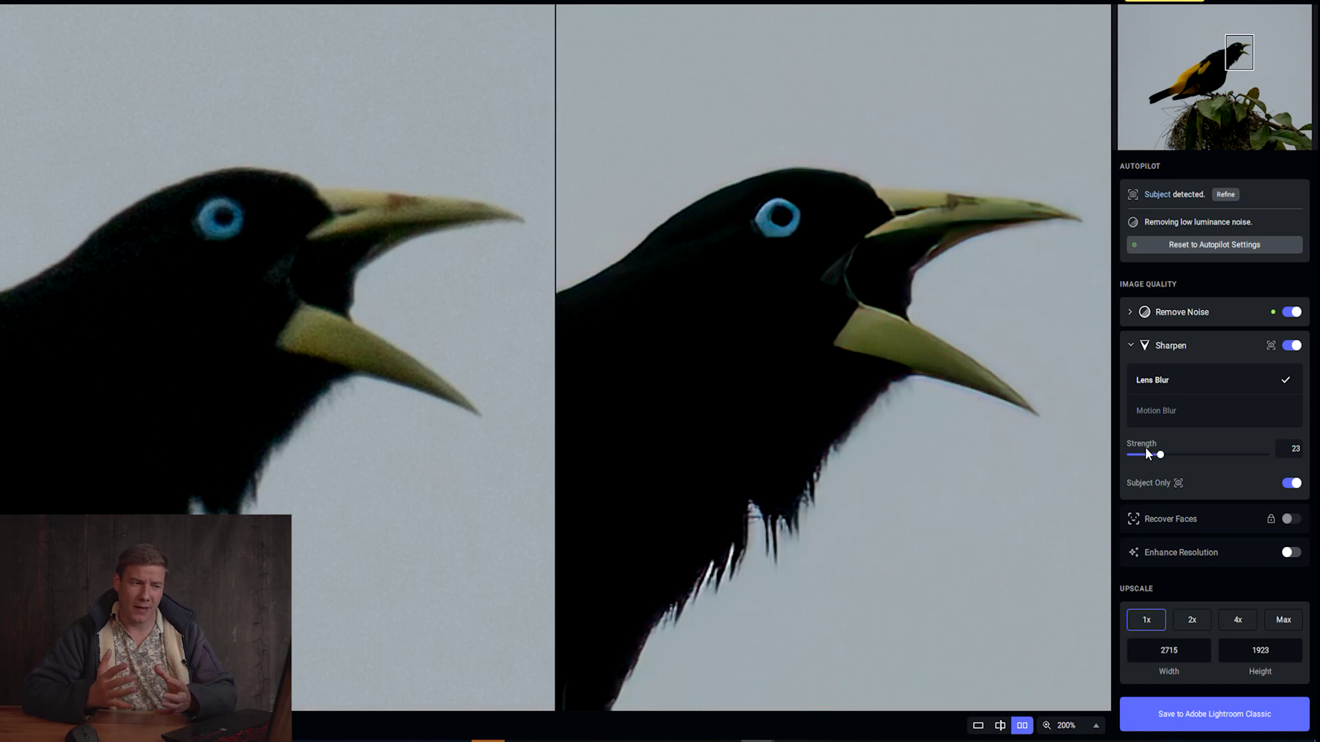
left_click_drag(1147, 453, 1143, 456)
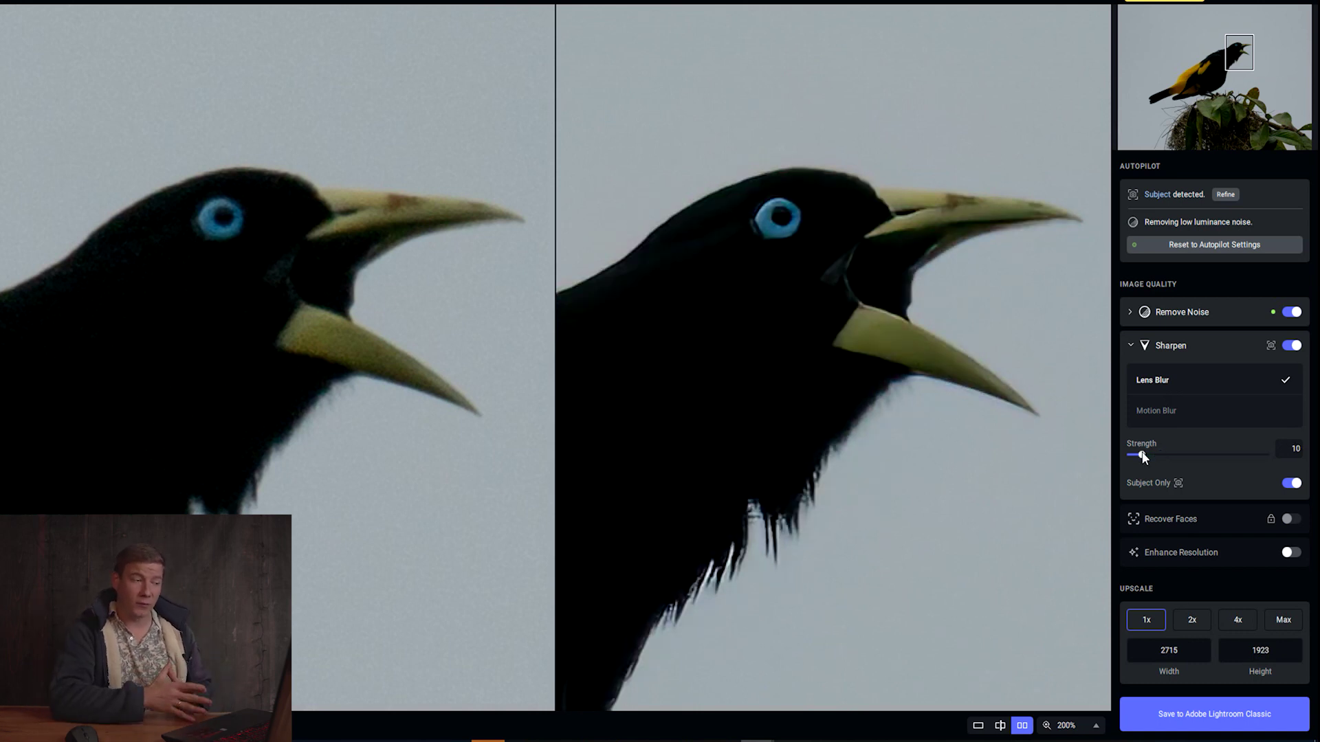
scroll(947, 297, "down", 3)
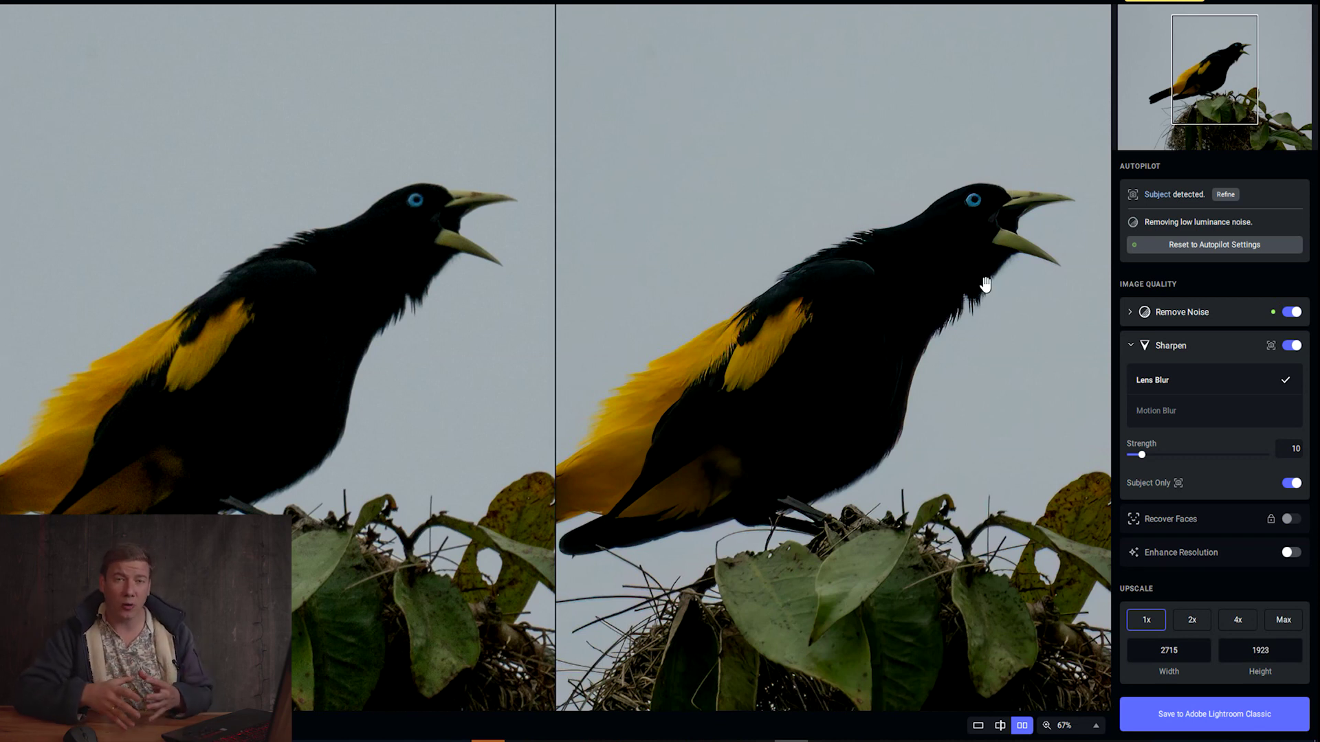
mouse_move(1169, 487)
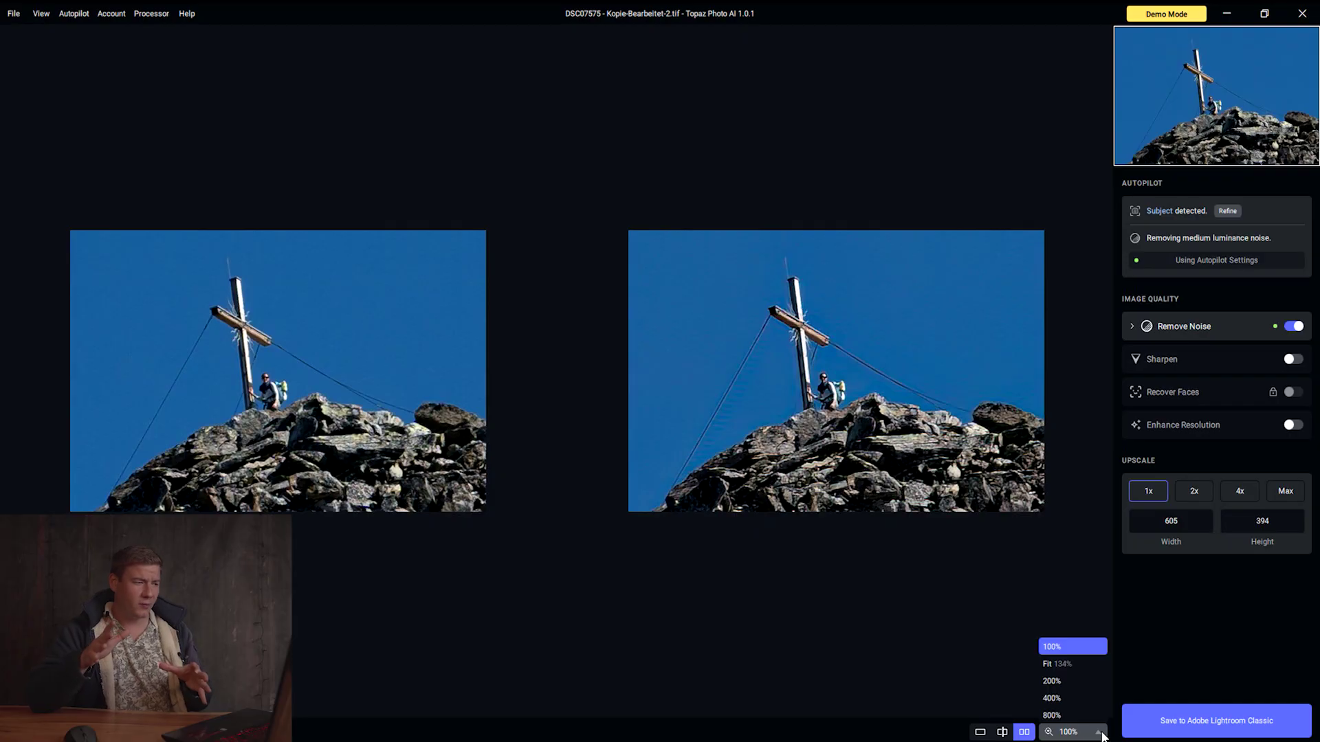
Step: Turn off sharpening on the summit photo at 200%, then send the cropped fly to Topaz Photo AI
left_click(1067, 681)
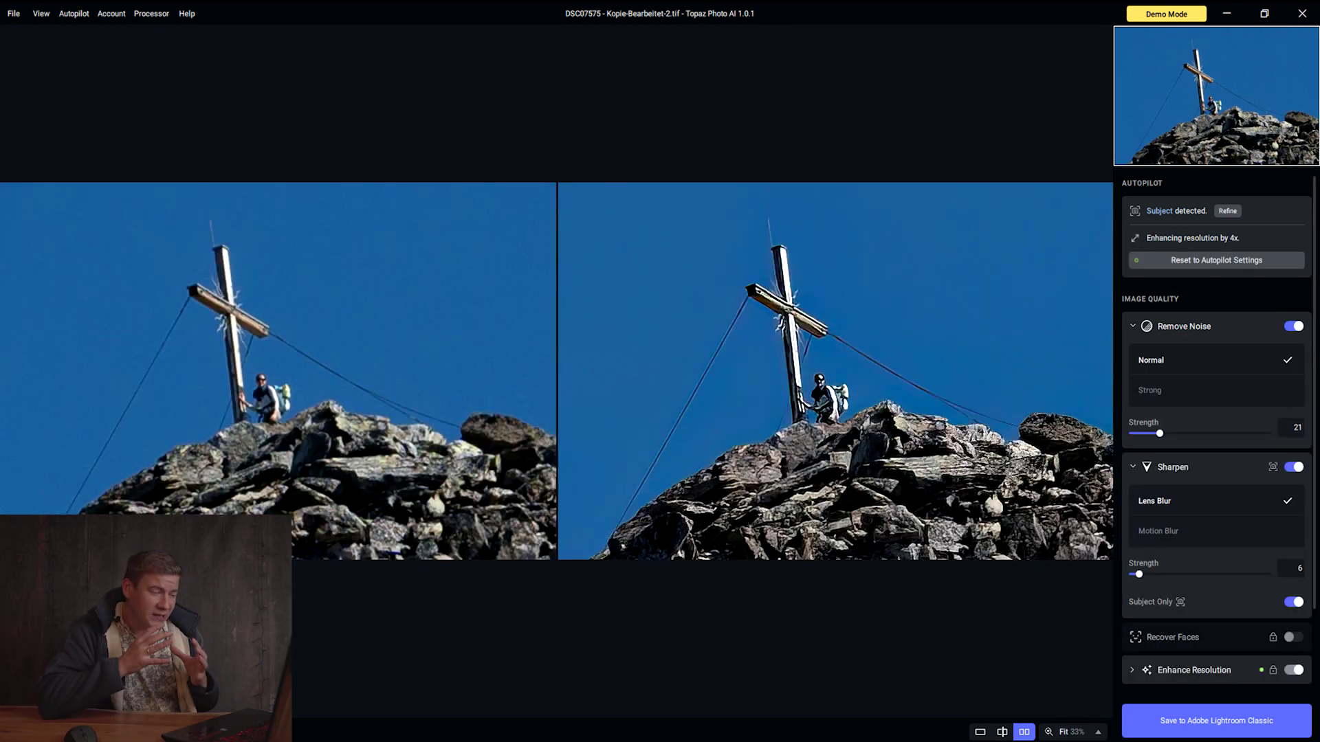
left_click(1293, 468)
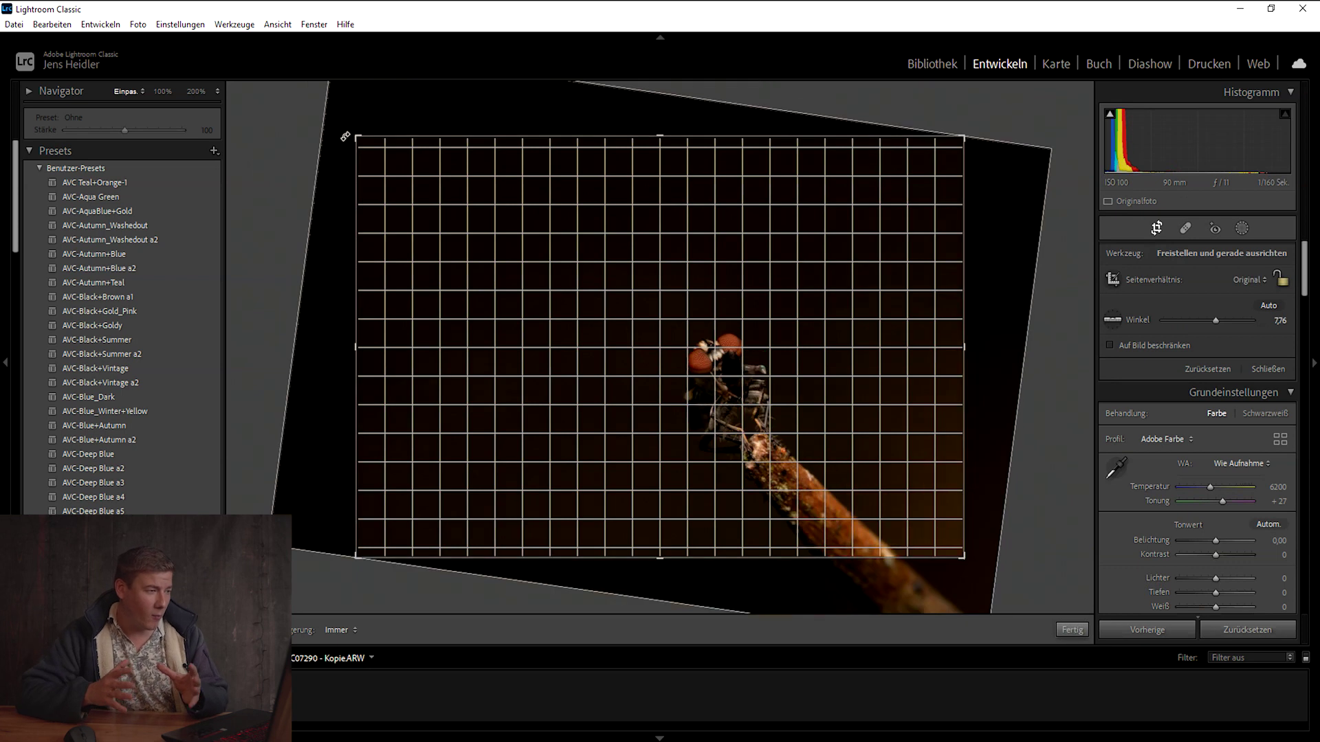
key("Return")
left_click(589, 236)
right_click(589, 236)
mouse_move(183, 345)
left_click(435, 413)
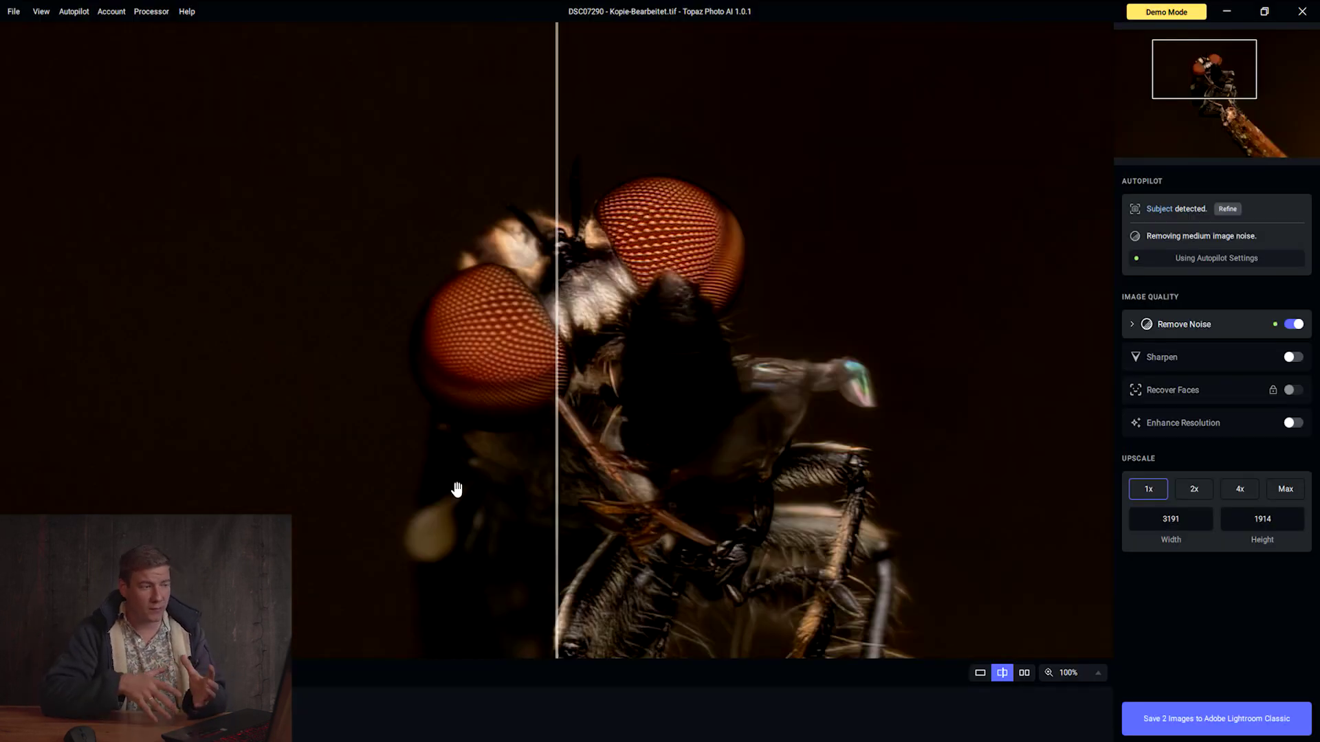
Step: Sweep the before/after divider across the fly's head to compare the motion-blur-sharpened result
left_click_drag(550, 341, 91, 447)
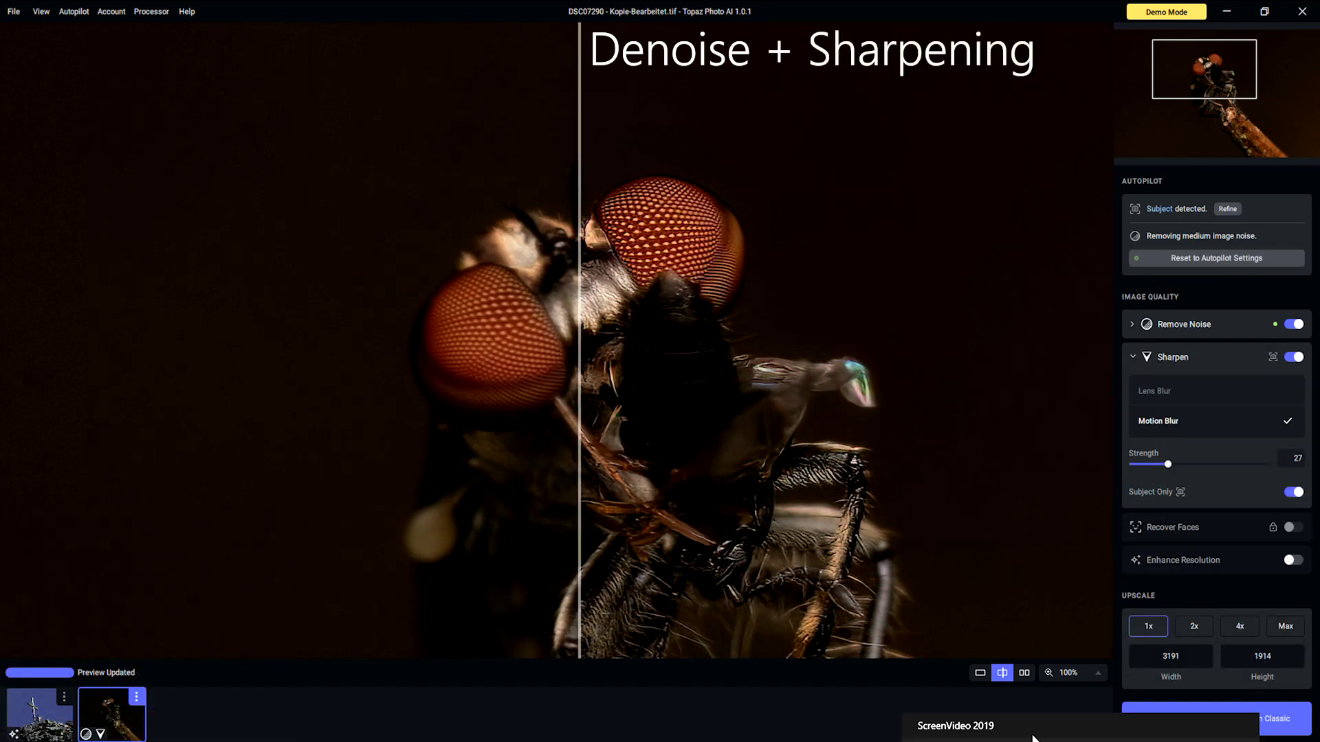
left_click_drag(582, 333, 365, 406)
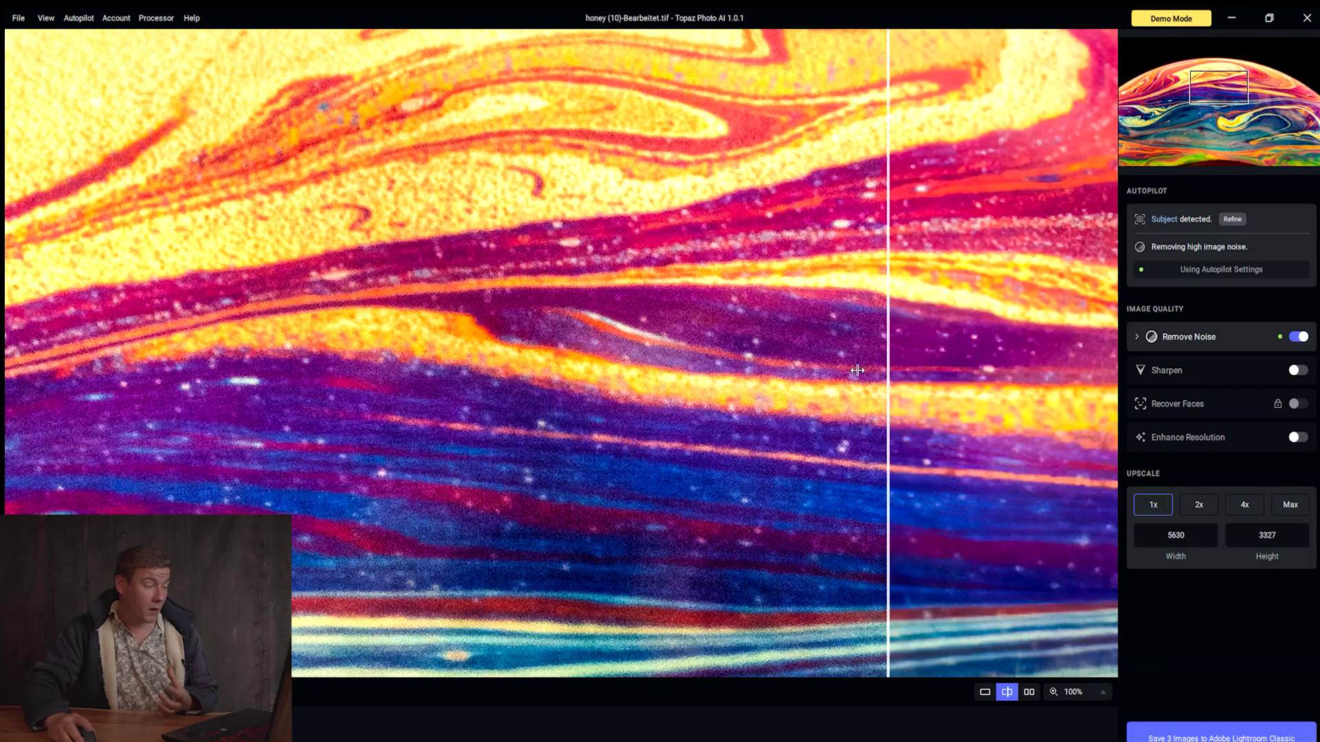
left_click_drag(857, 370, 495, 432)
left_click_drag(495, 432, 538, 432)
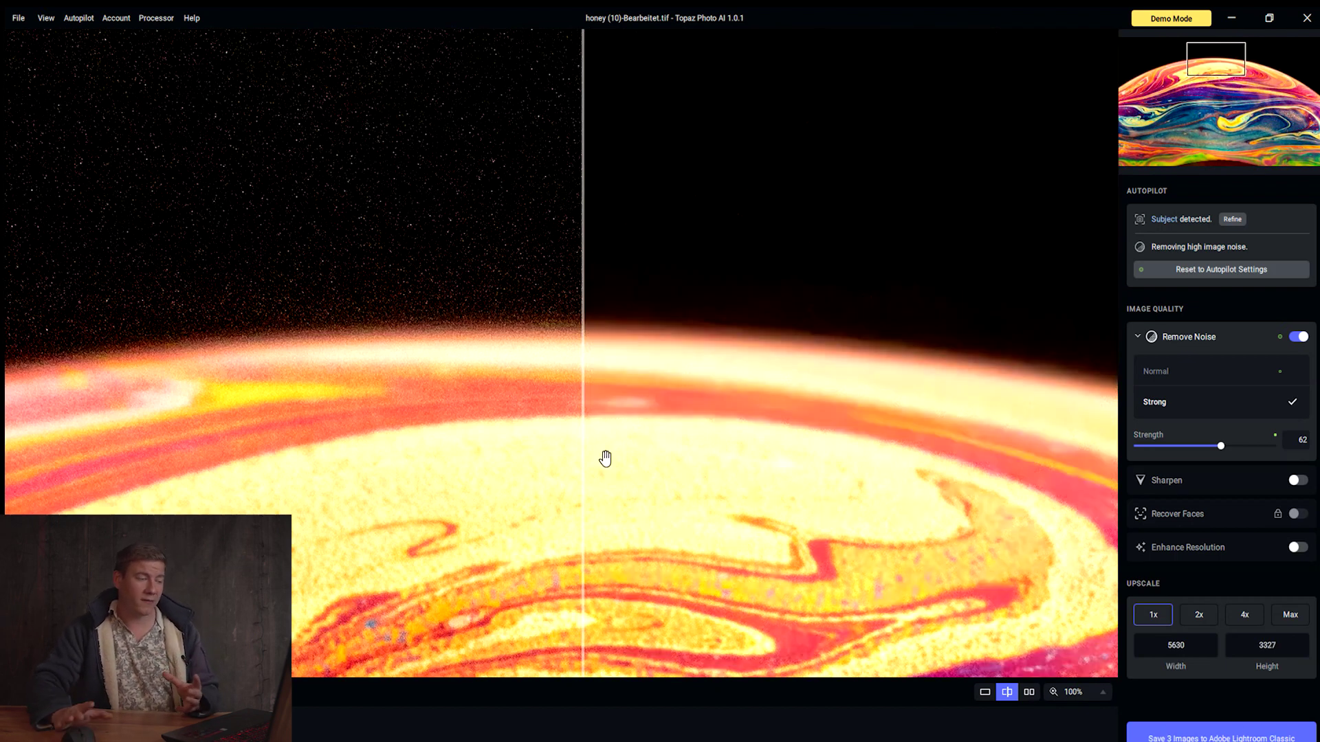
Step: Add Lens Blur sharpening at 19 to the bubble and compare before/after, zoomed out to 50%
left_click_drag(587, 356, 297, 457)
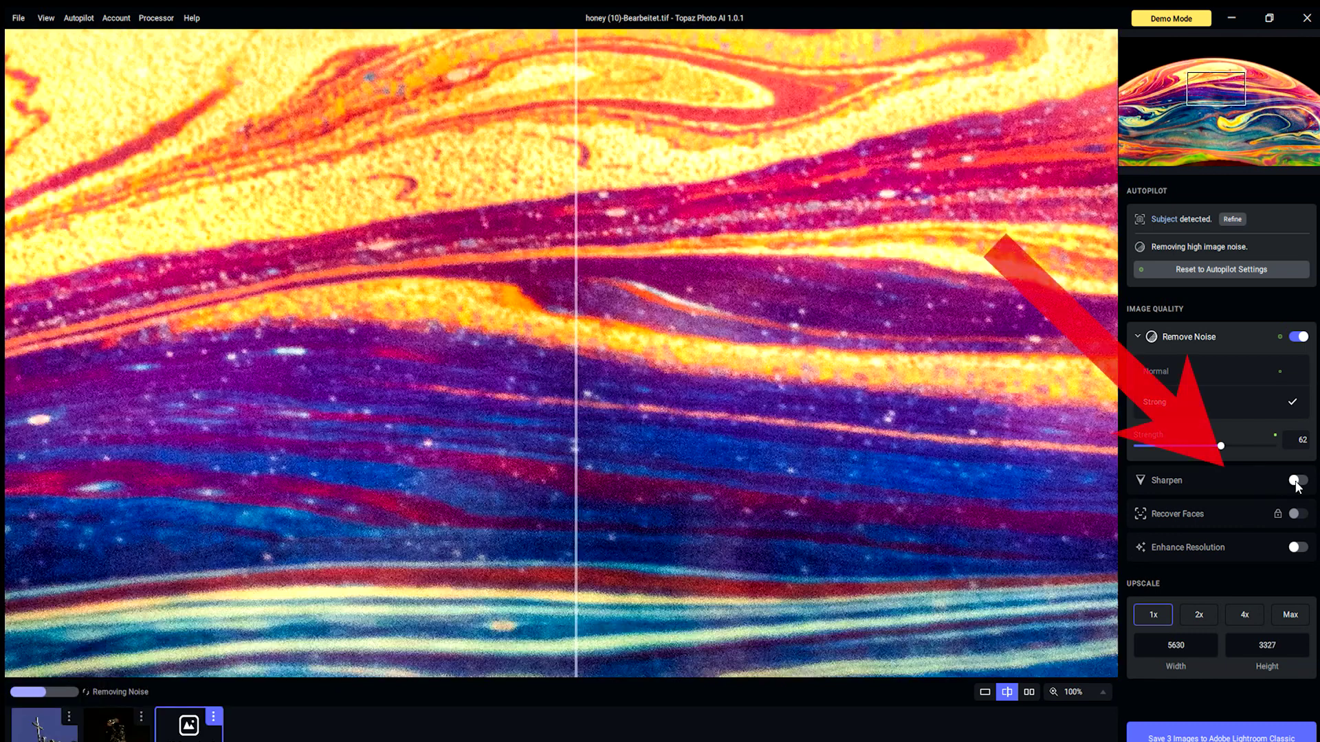
left_click(1297, 480)
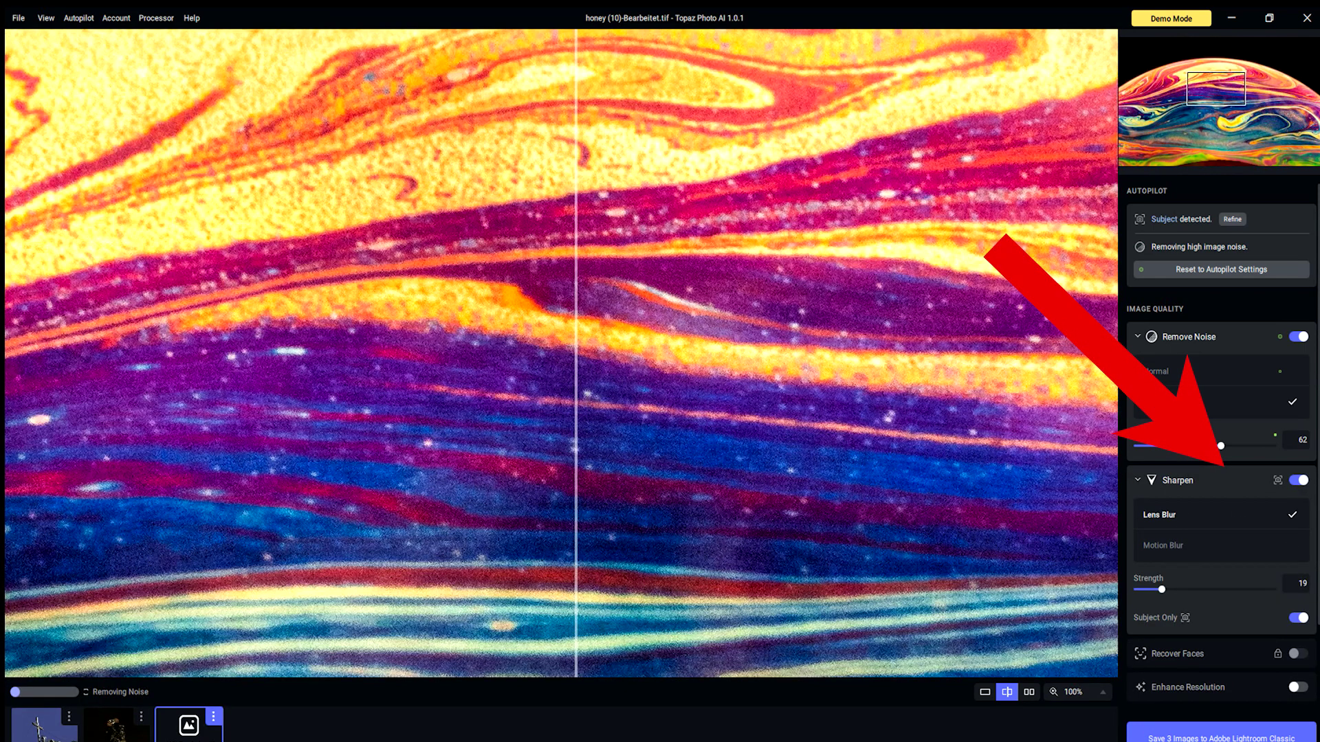
left_click_drag(576, 383, 1082, 383)
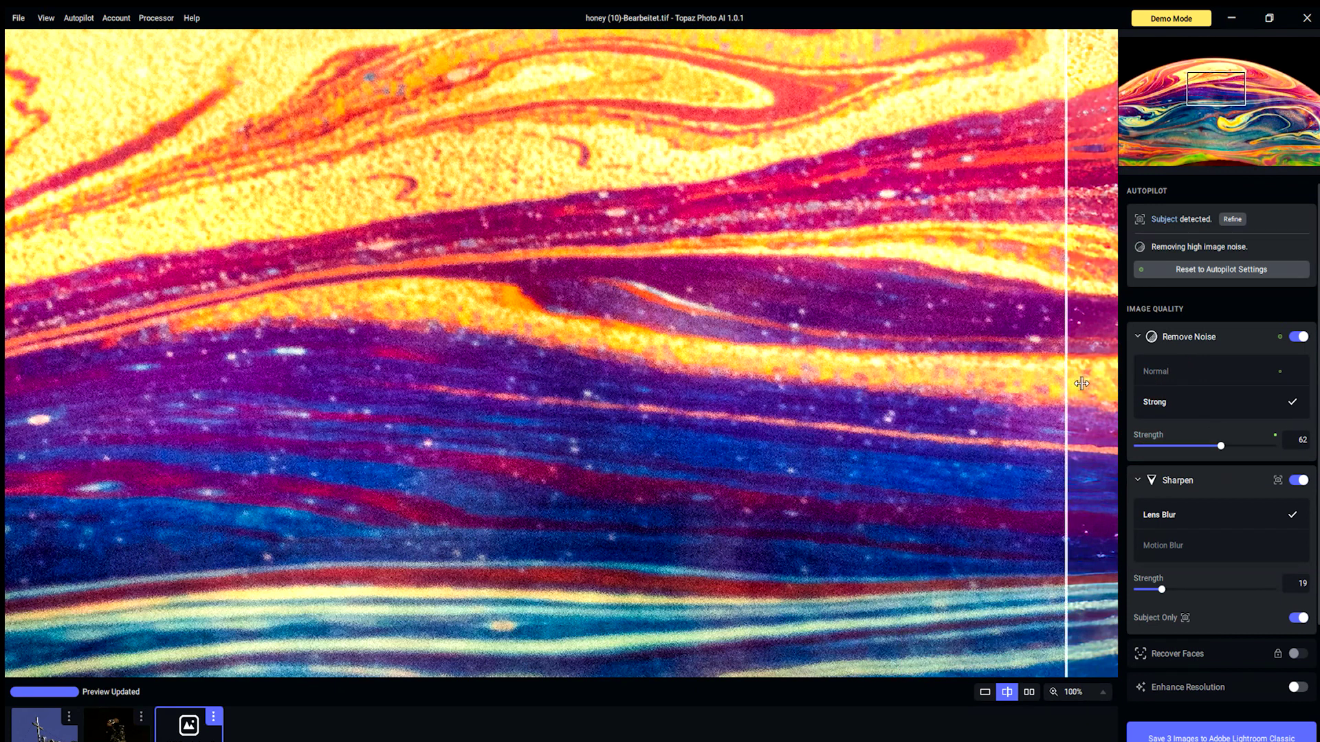
scroll(1082, 383, "down", 1)
left_click_drag(997, 385, 434, 435)
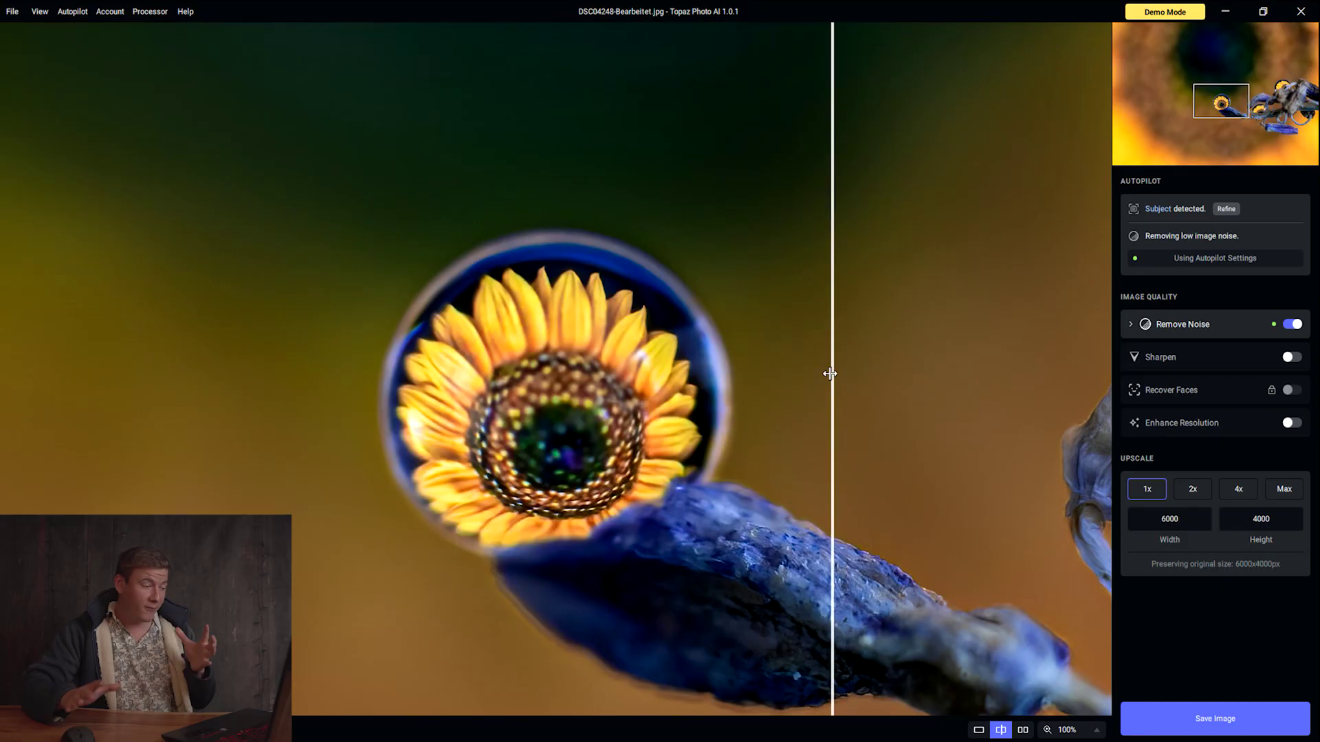
left_click_drag(828, 412, 549, 515)
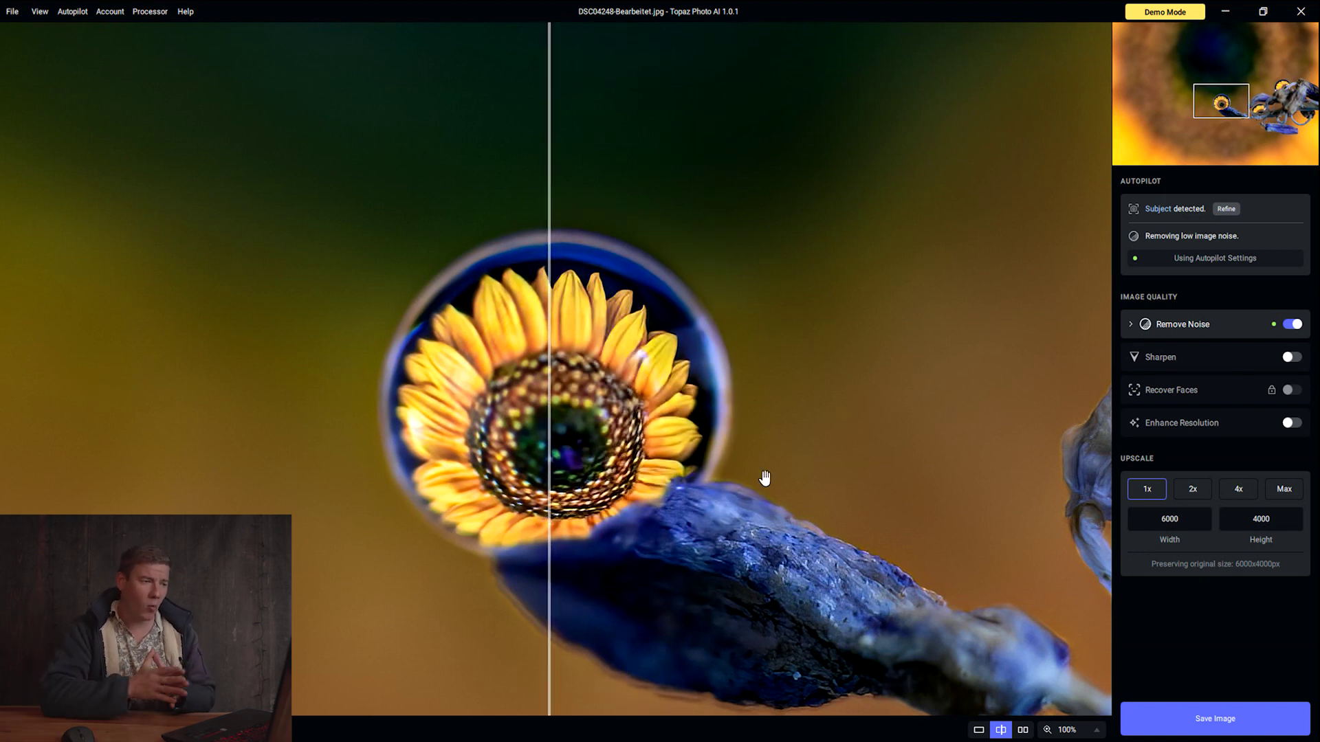
Step: Turn on Lens Blur sharpening at strength 34 for the sunflower droplet and compare before/after
left_click(1290, 358)
left_click_drag(548, 385, 565, 443)
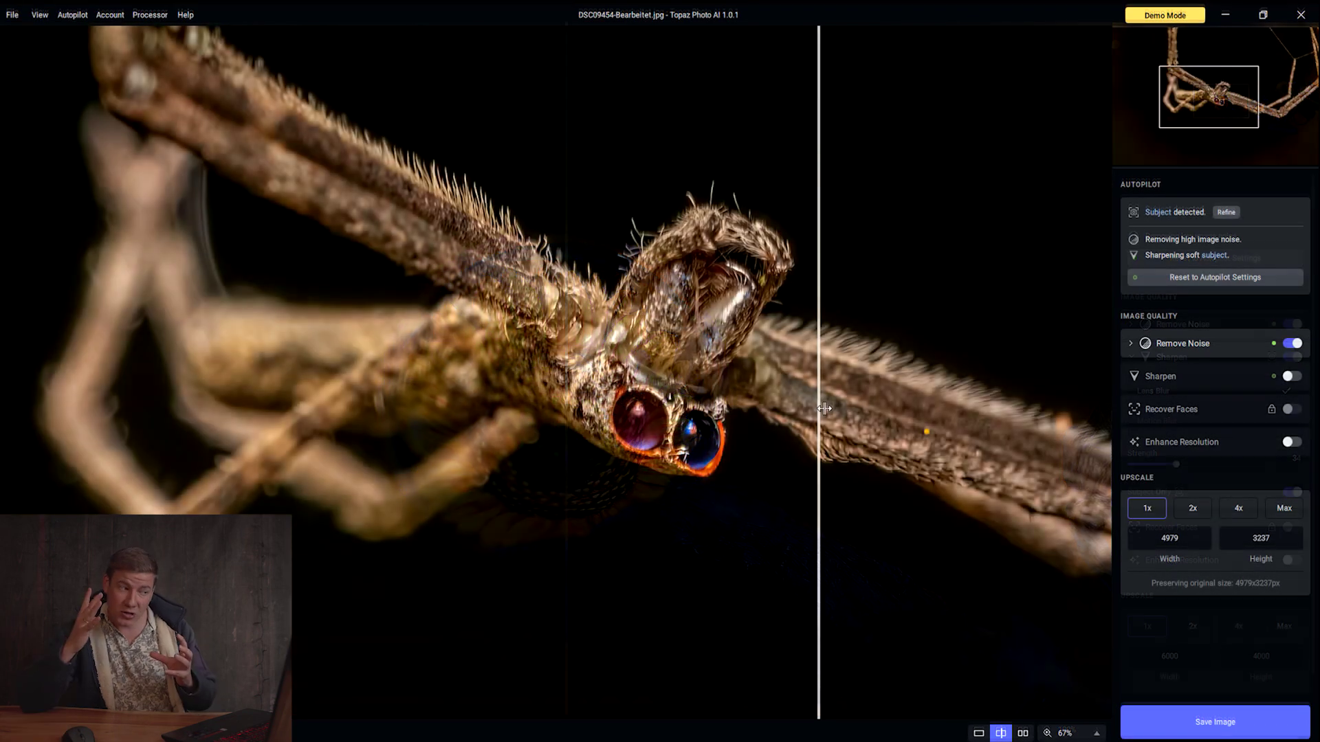
left_click_drag(824, 408, 677, 490)
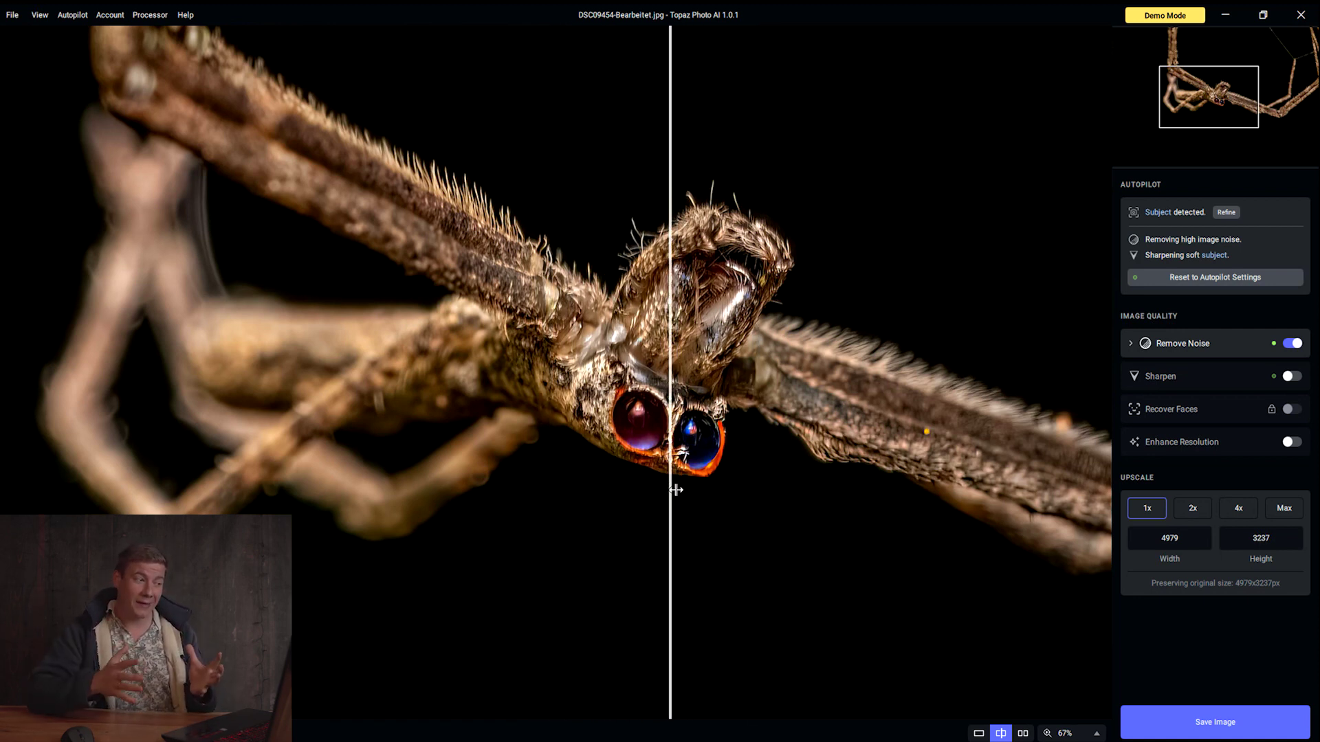
Step: Enable Motion Blur sharpening at 28 on the spider and compare its eyes at 100% zoom
left_click(1291, 377)
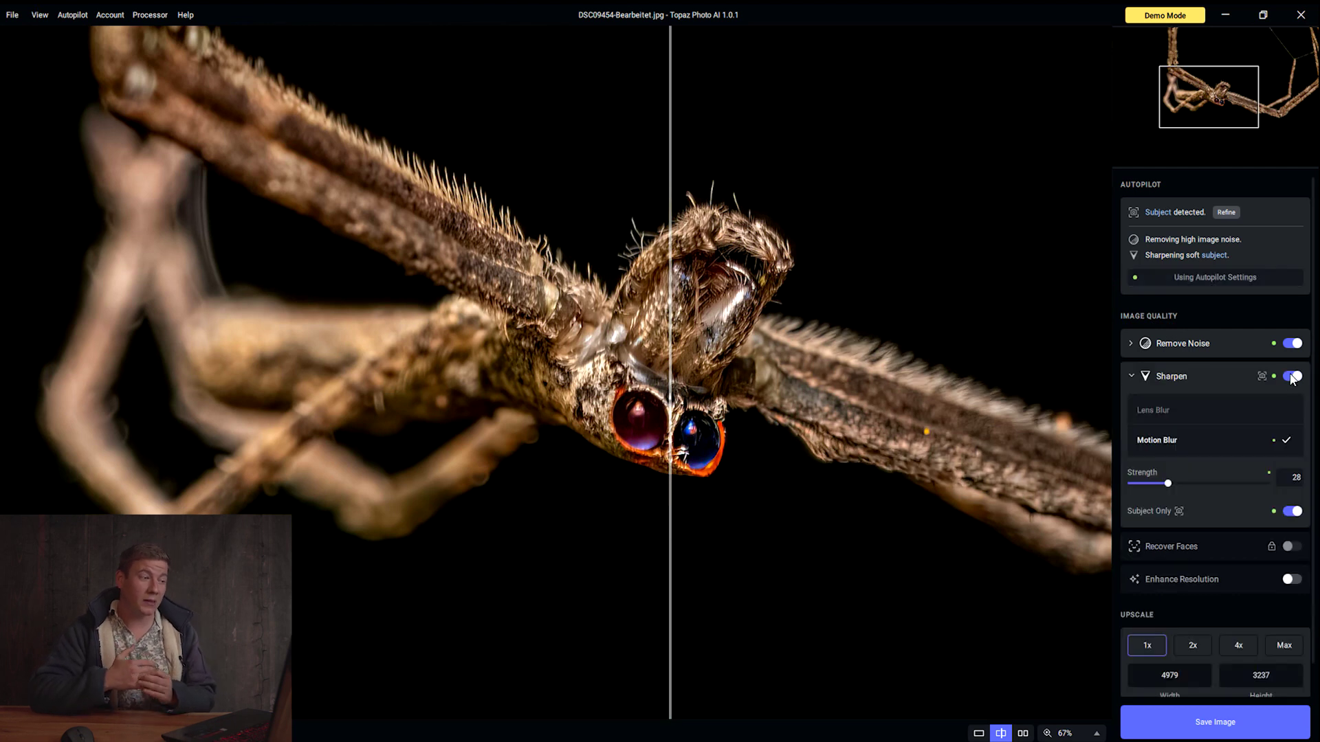
left_click_drag(679, 478, 676, 525)
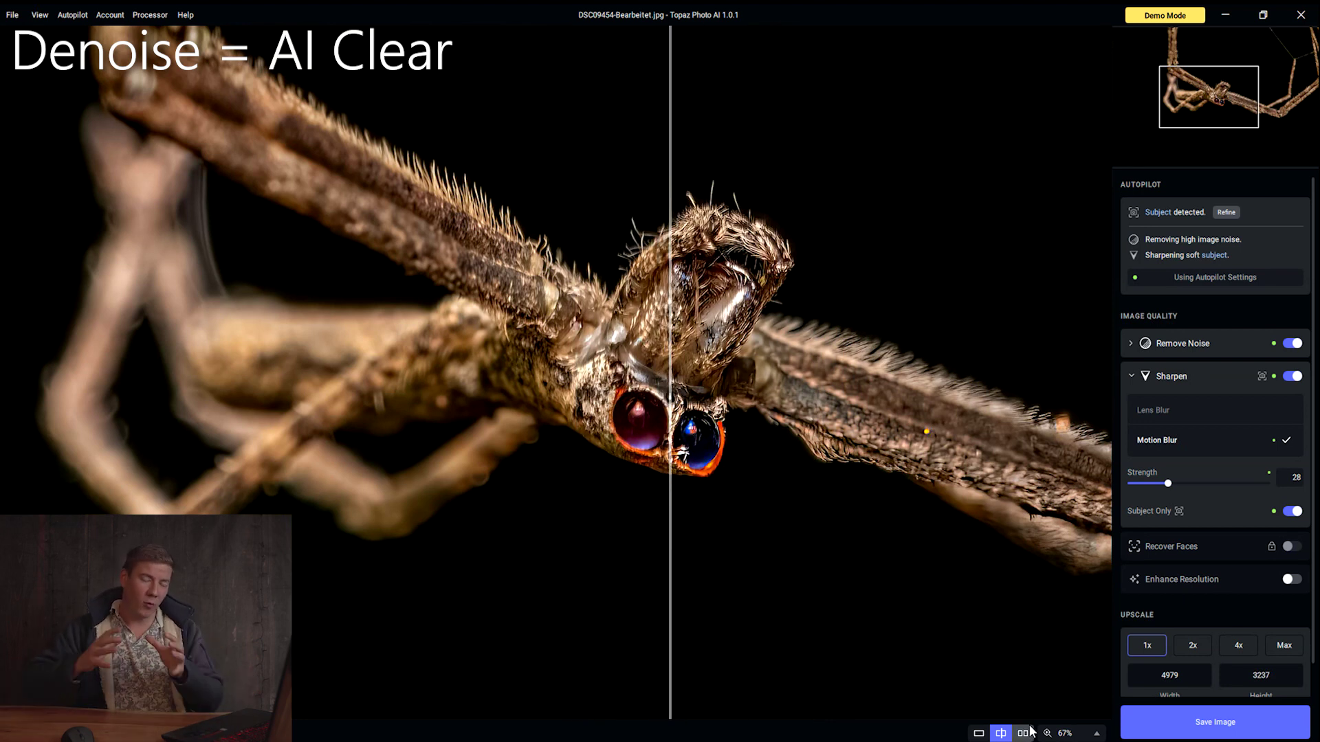
left_click(1098, 733)
left_click(1072, 667)
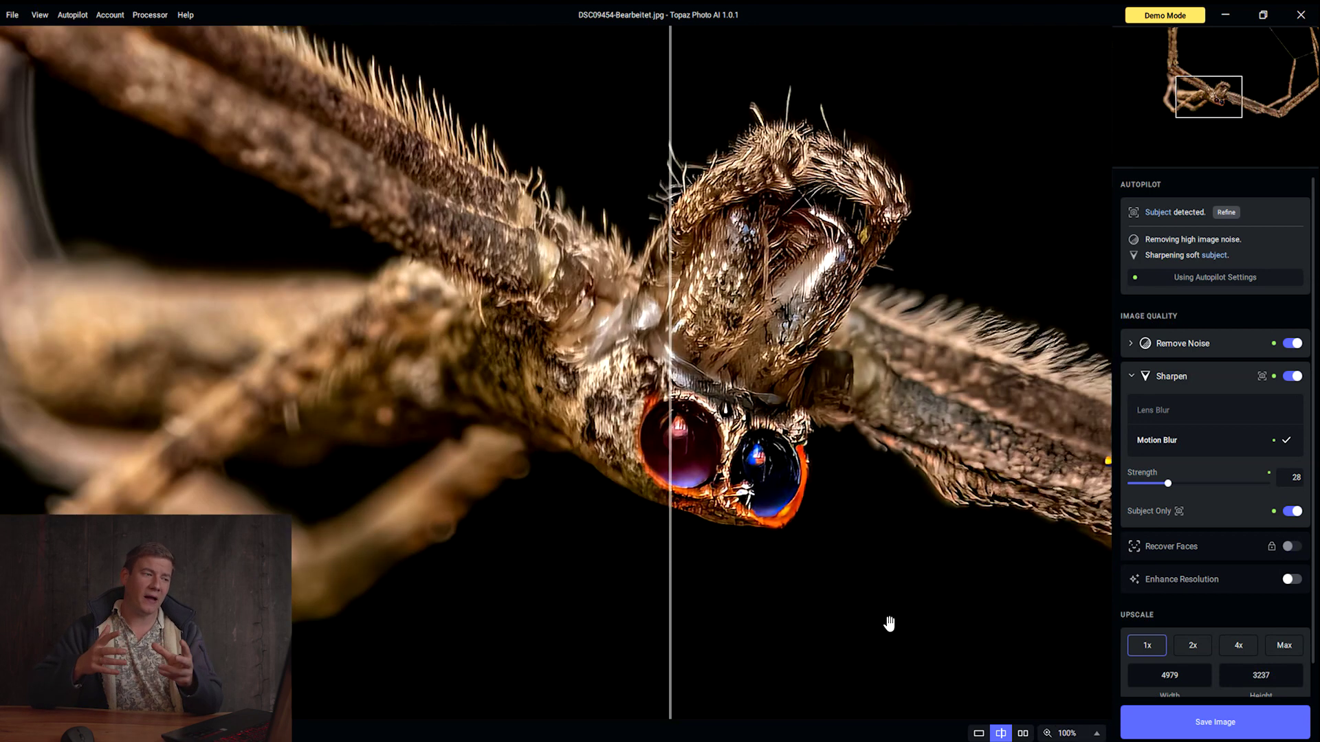
left_click_drag(672, 524, 729, 582)
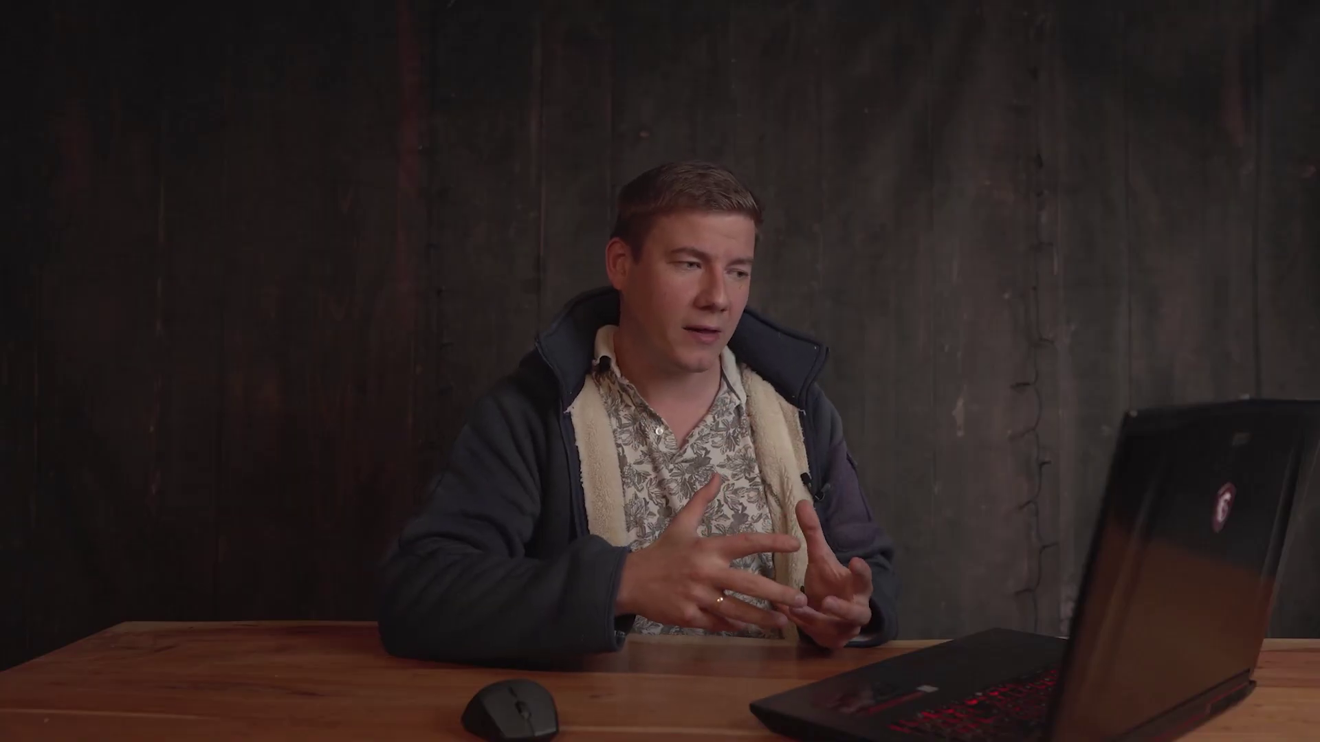